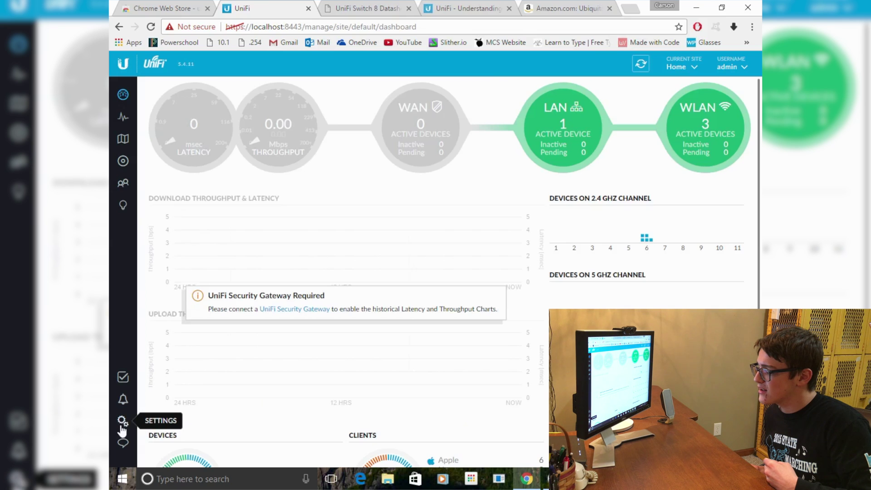
In Maintenance settings, set backup data retention to 30 days and download a controller backup.
{"action": "left_click", "coordinate": [122, 421]}
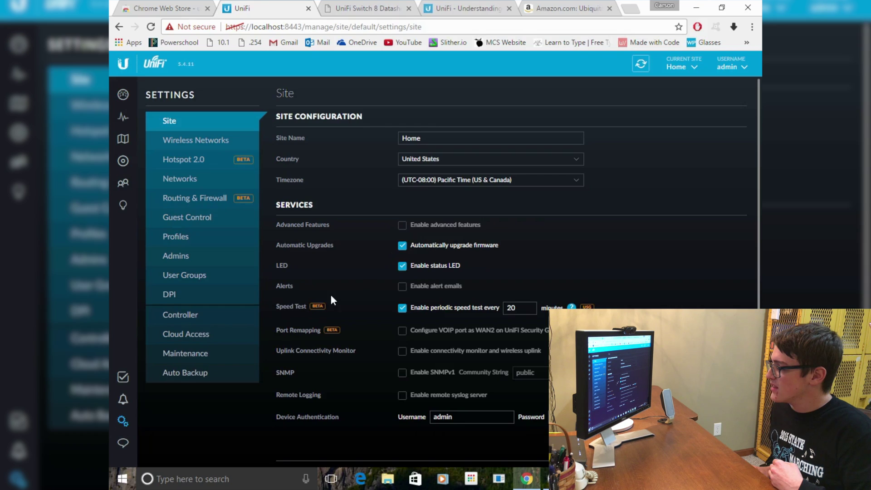
{"action": "left_click", "coordinate": [234, 356]}
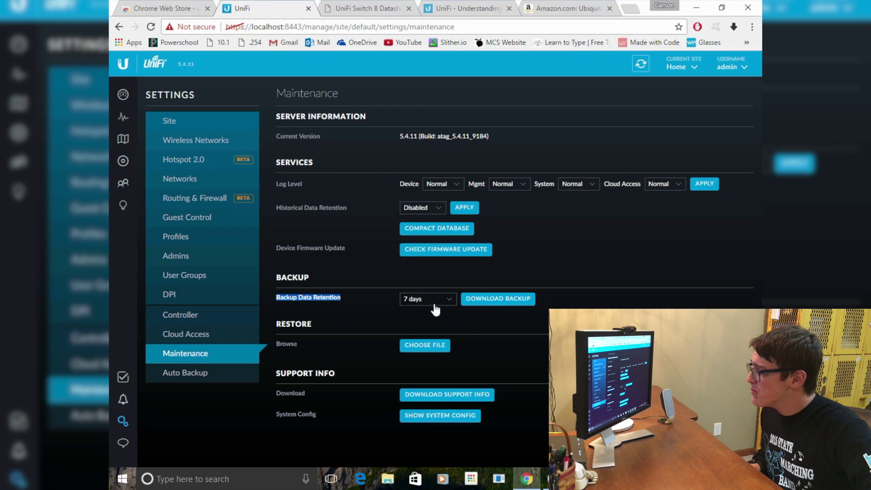
{"action": "left_click", "coordinate": [449, 299]}
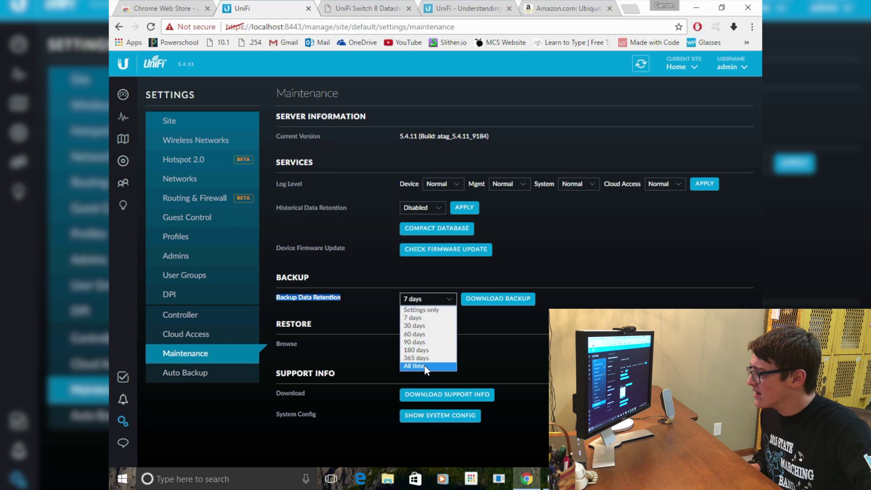
{"action": "left_click", "coordinate": [382, 286]}
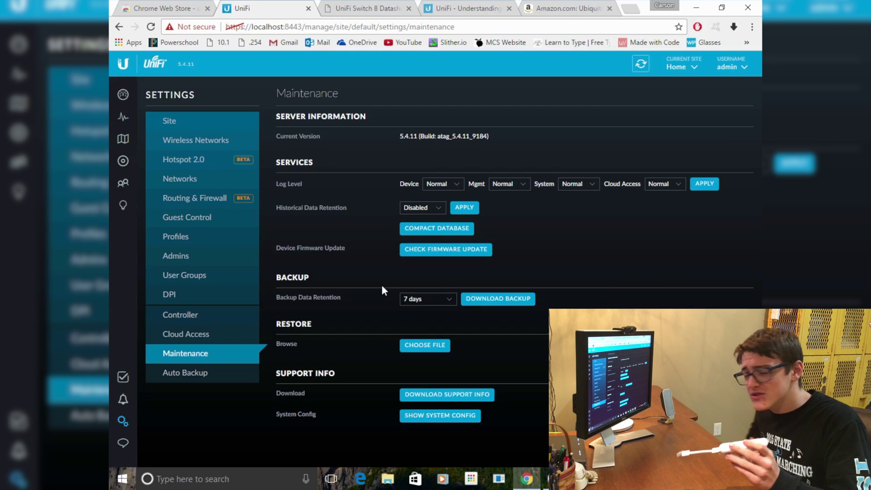
{"action": "left_click", "coordinate": [427, 299]}
{"action": "left_click", "coordinate": [426, 319]}
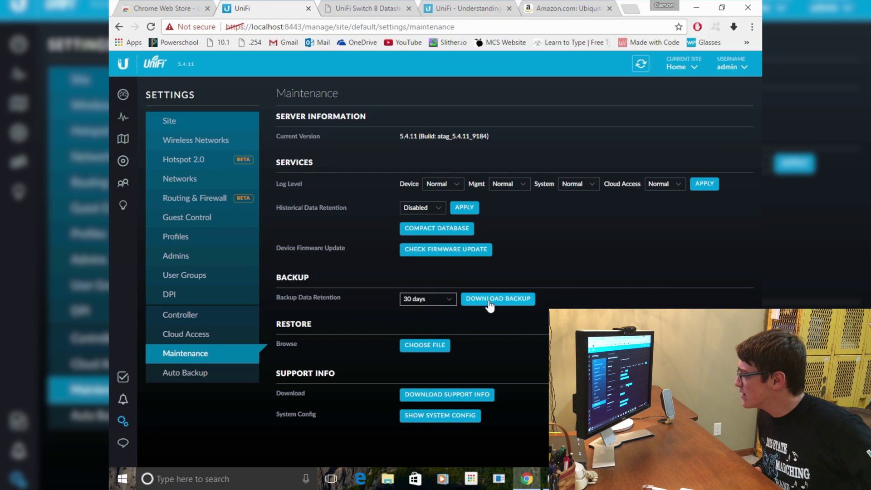
{"action": "left_click", "coordinate": [496, 299]}
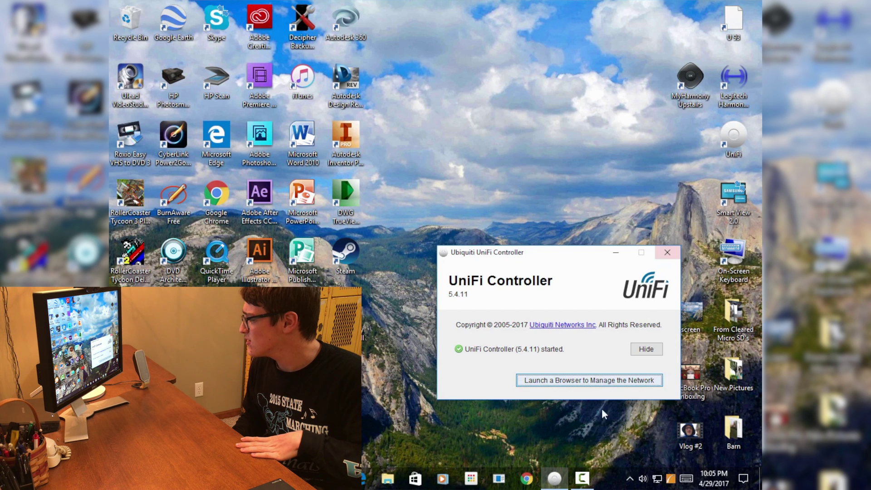
Shut down the local controller, then use UBNT Discovery to open the CloudKey at 10.0.0.32.
{"action": "left_click", "coordinate": [667, 252]}
{"action": "left_click", "coordinate": [531, 340]}
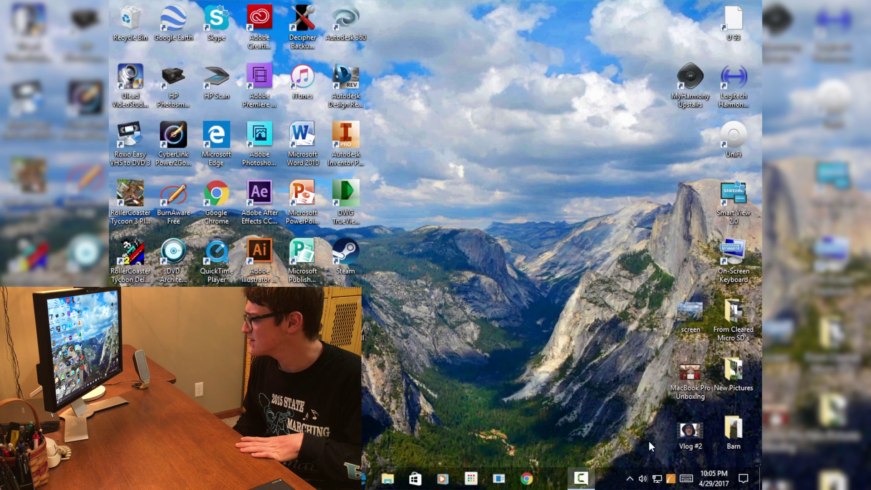
{"action": "left_click", "coordinate": [470, 478]}
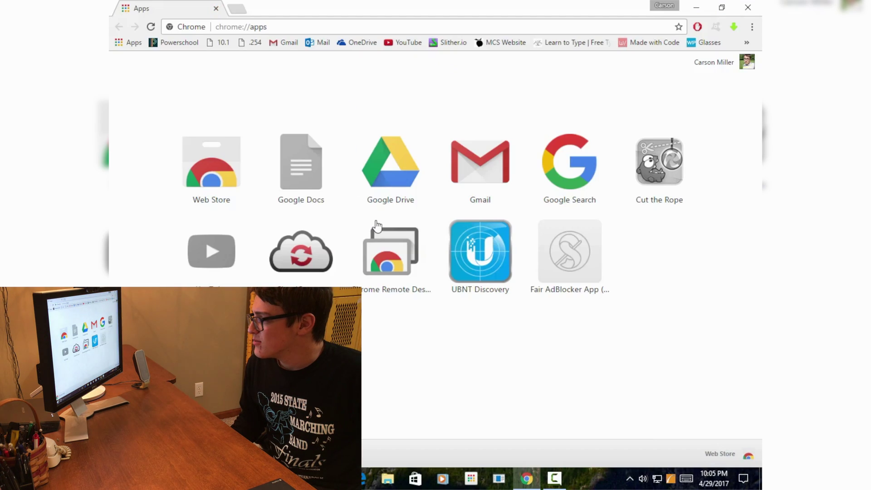
{"action": "left_click", "coordinate": [484, 269]}
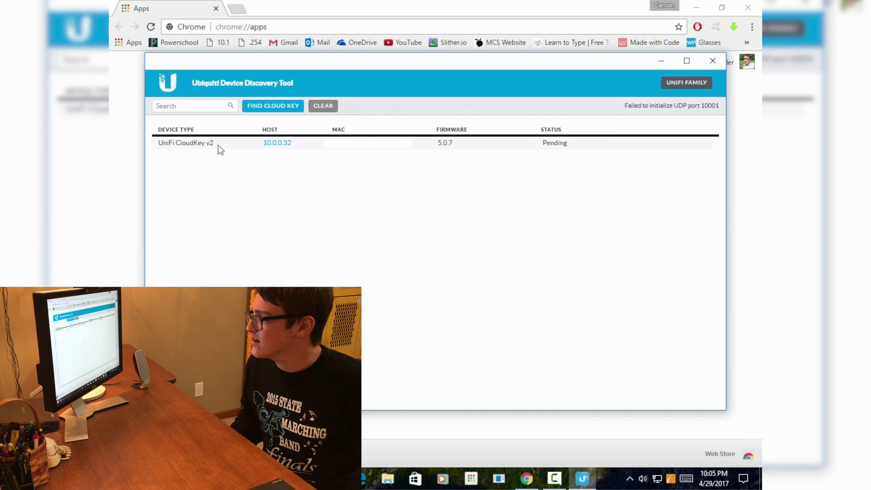
{"action": "left_click", "coordinate": [277, 143]}
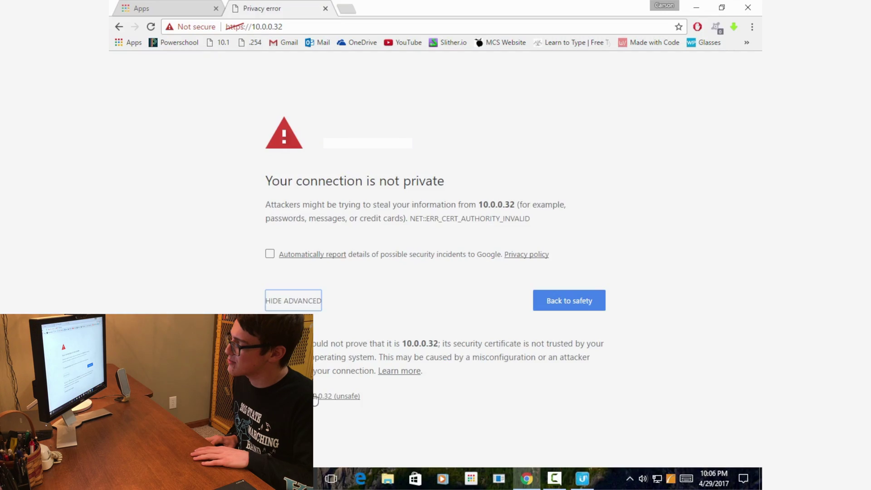
Bypass the certificate warning and log in to the Cloud Key configuration with the default credentials.
{"action": "left_click", "coordinate": [345, 396]}
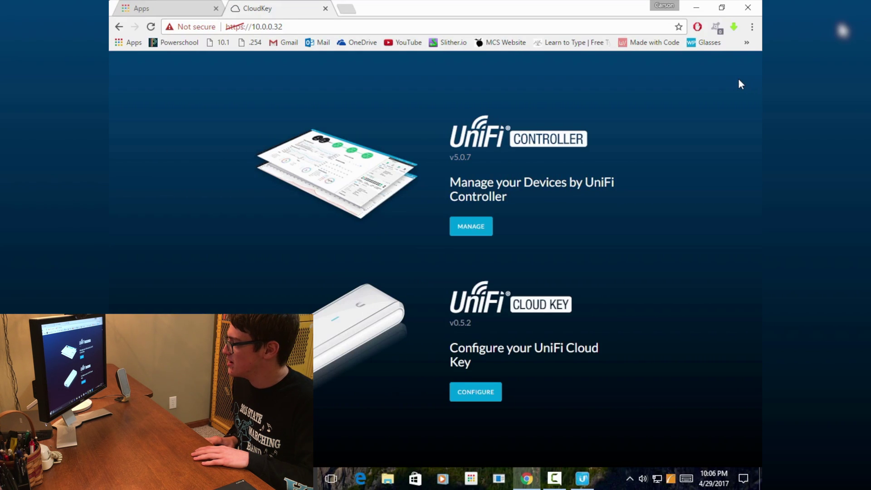
{"action": "left_click", "coordinate": [472, 396]}
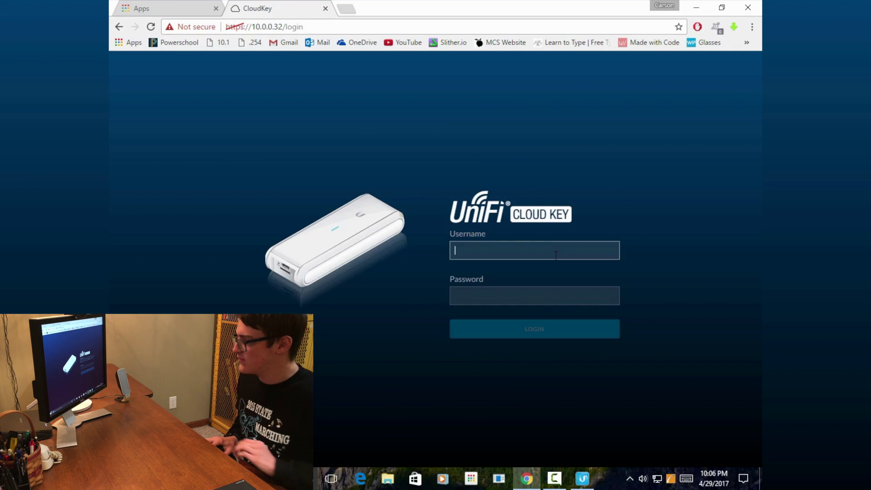
{"action": "left_click", "coordinate": [556, 255]}
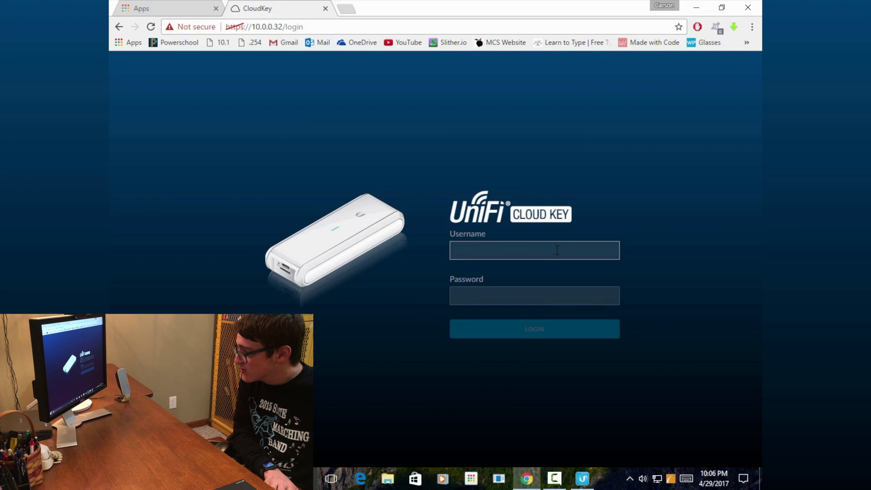
{"action": "type", "text": "ubnty"}
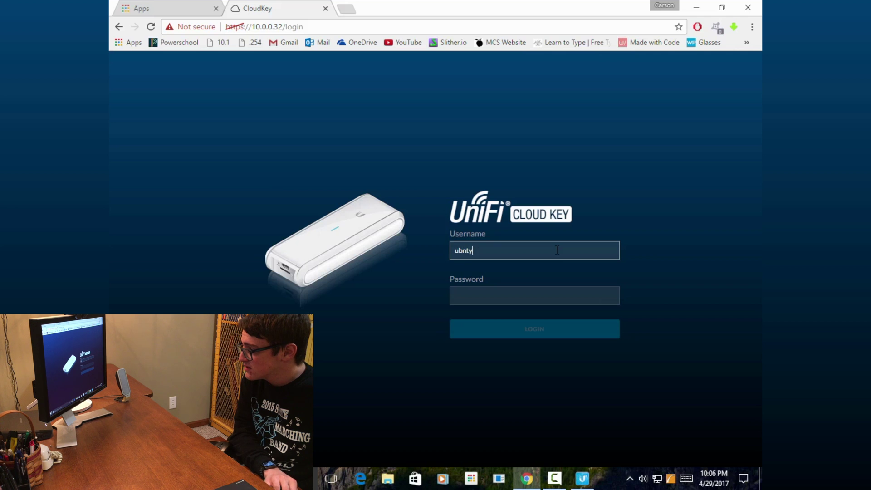
{"action": "key", "text": "BackSpace"}
{"action": "key", "text": "Tab"}
{"action": "type", "text": "ub"}
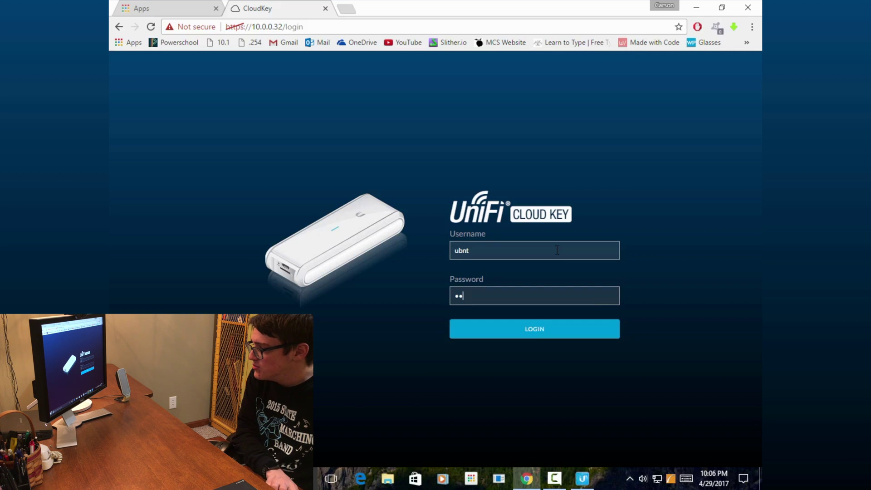
{"action": "type", "text": "nt"}
{"action": "key", "text": "Return"}
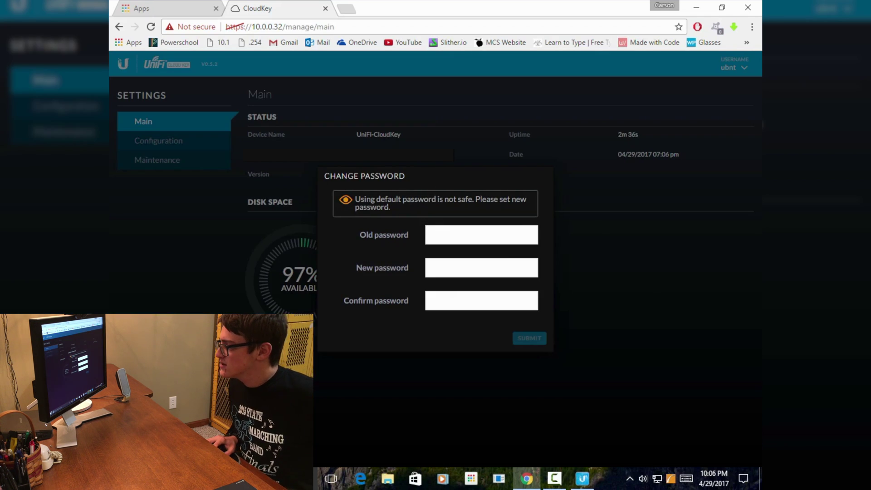
Check for firmware on the Cloud Key Maintenance page, finding v0.6.2 available.
{"action": "mouse_move", "coordinate": [375, 199]}
{"action": "left_mouse_down"}
{"action": "mouse_move", "coordinate": [476, 199]}
{"action": "mouse_move", "coordinate": [390, 208]}
{"action": "left_mouse_up"}
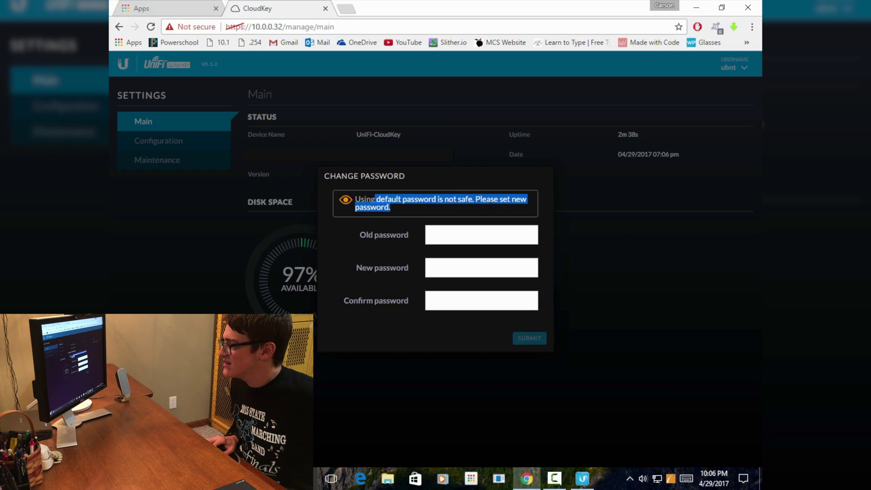
{"action": "left_click", "coordinate": [474, 239]}
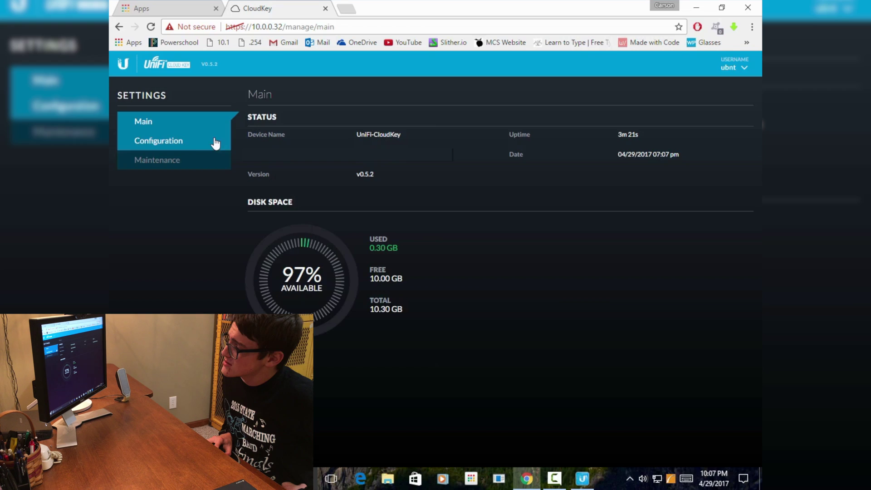
{"action": "left_click", "coordinate": [180, 155]}
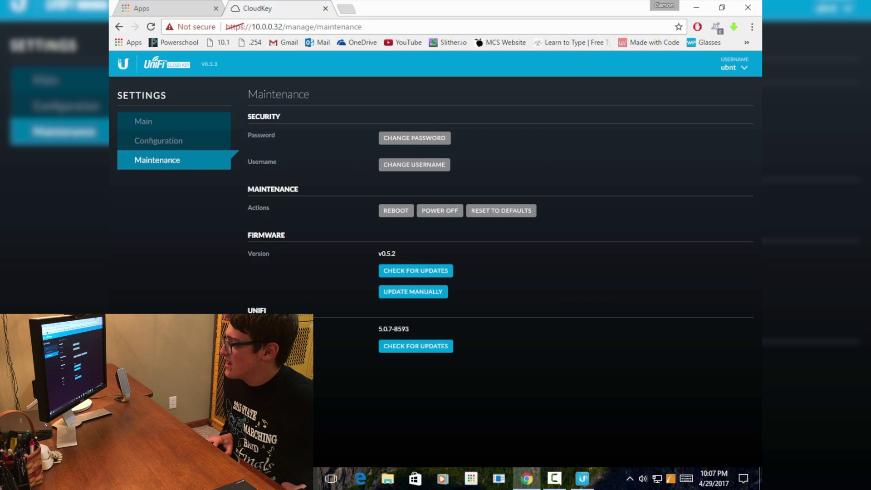
{"action": "left_click", "coordinate": [409, 274]}
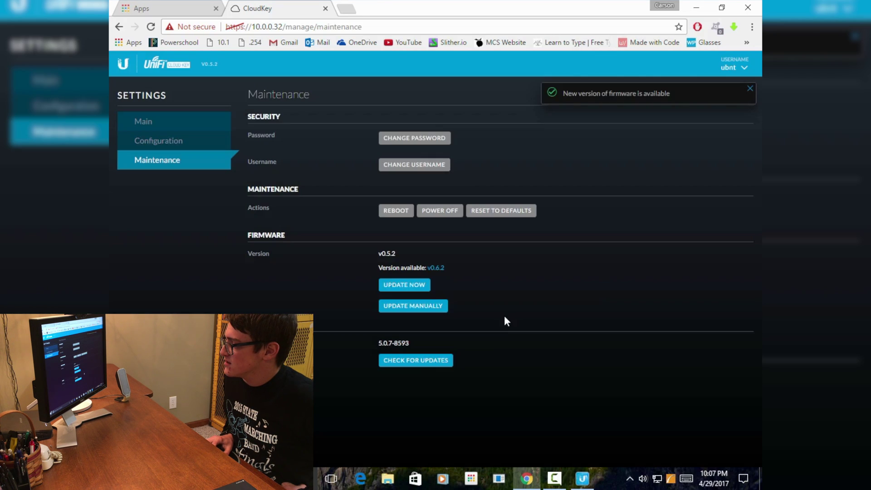
Install the v0.6.2 firmware update, dismissing the low disk space notice and confirming.
{"action": "left_click", "coordinate": [413, 286]}
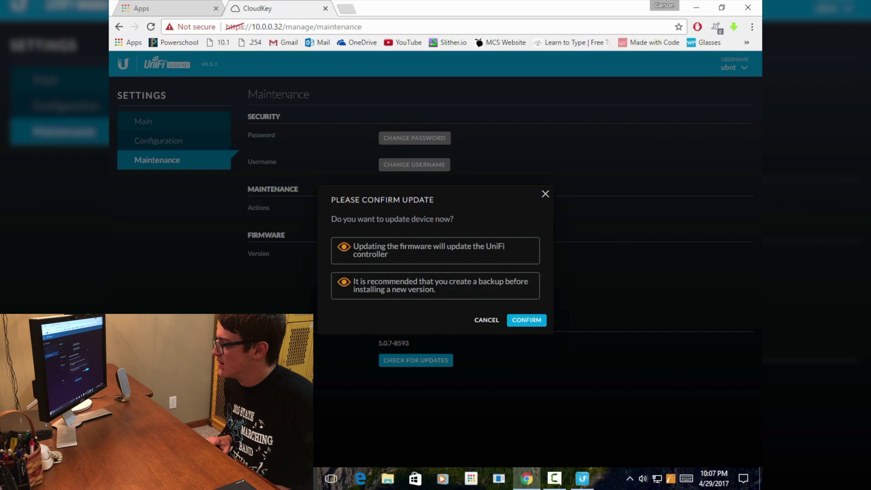
{"action": "left_click_drag", "start_coordinate": [368, 253], "coordinate": [358, 247]}
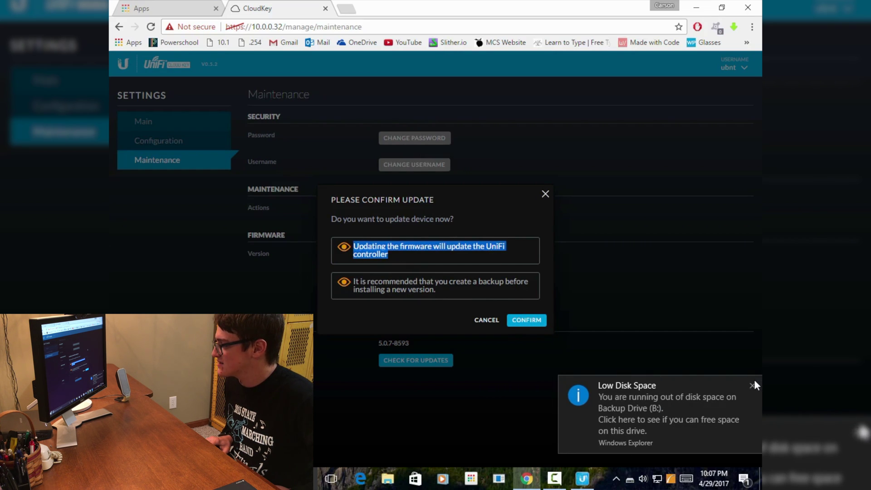
{"action": "left_click", "coordinate": [753, 381]}
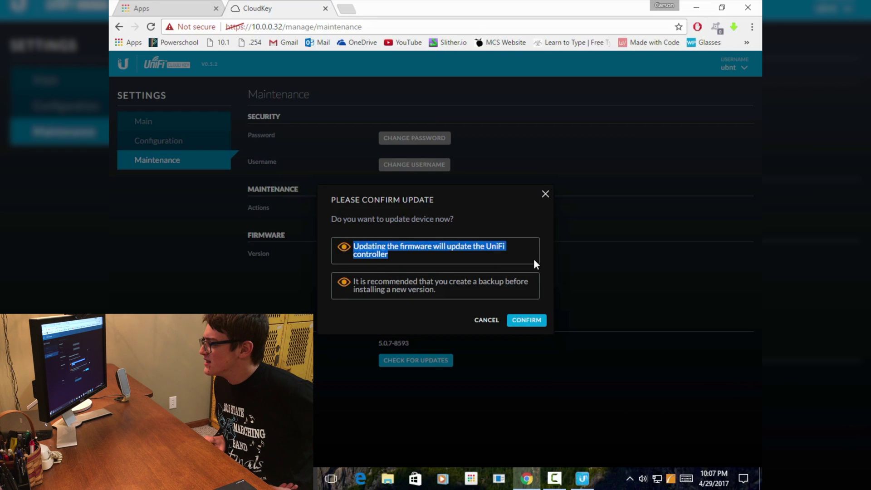
{"action": "left_click", "coordinate": [476, 267]}
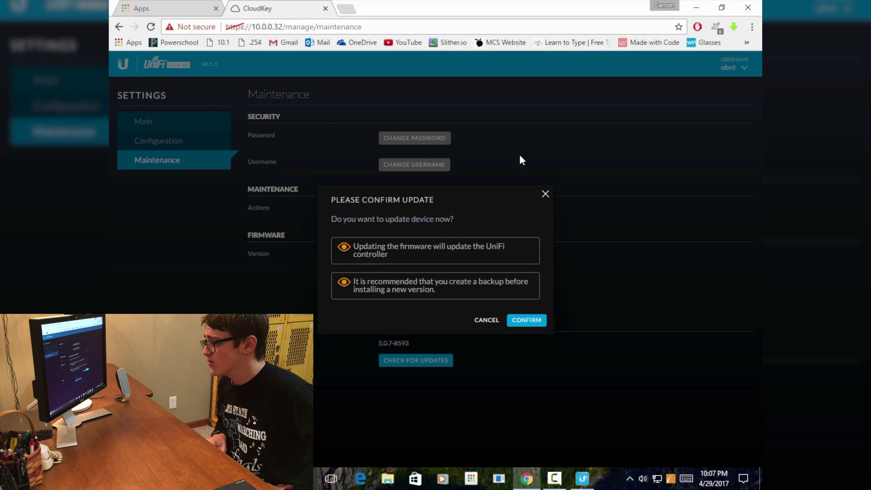
{"action": "left_click", "coordinate": [529, 321]}
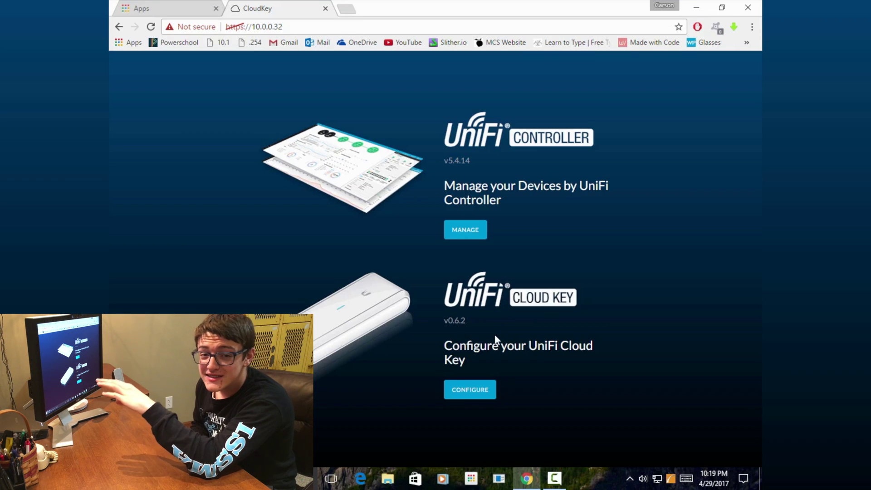
Upload the 5.4.11 (1).unf backup from Downloads in the setup wizard and confirm the restore.
{"action": "left_click", "coordinate": [470, 232]}
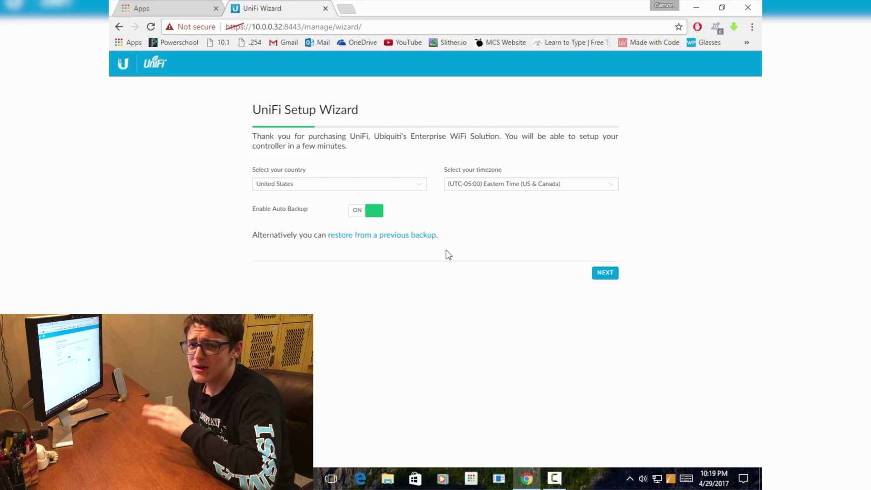
{"action": "left_click", "coordinate": [421, 235]}
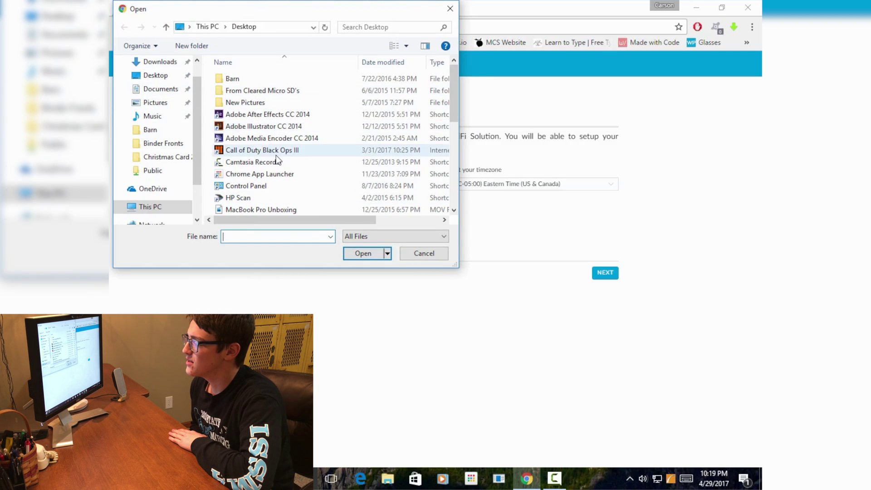
{"action": "left_click_drag", "start_coordinate": [214, 7], "coordinate": [282, 118]}
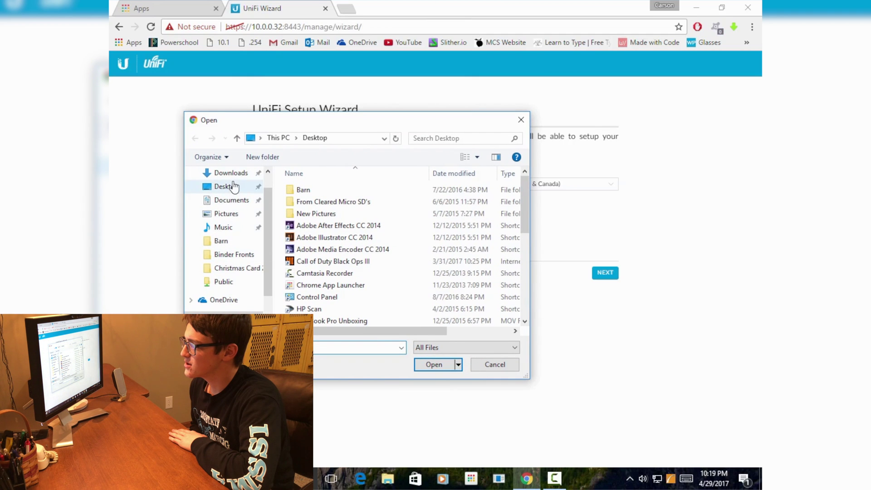
{"action": "scroll", "coordinate": [227, 226], "scroll_direction": "up", "scroll_amount": 1}
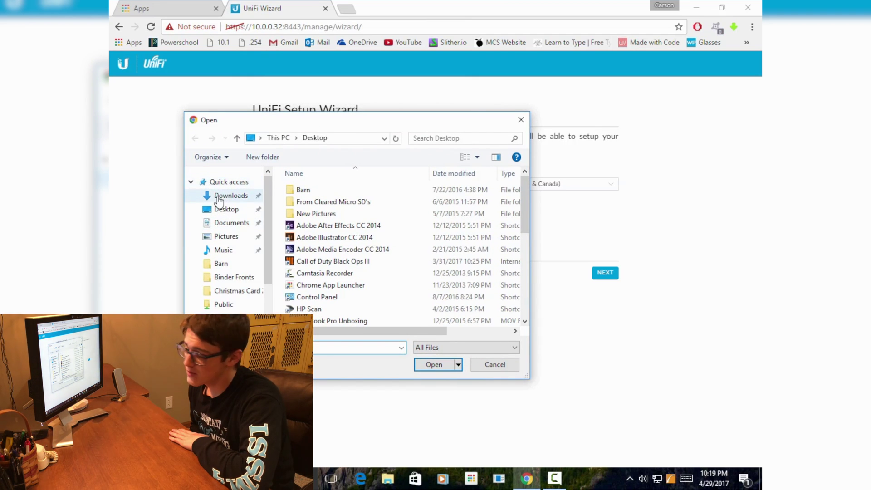
{"action": "left_click", "coordinate": [218, 198]}
{"action": "scroll", "coordinate": [398, 218], "scroll_direction": "down", "scroll_amount": 3}
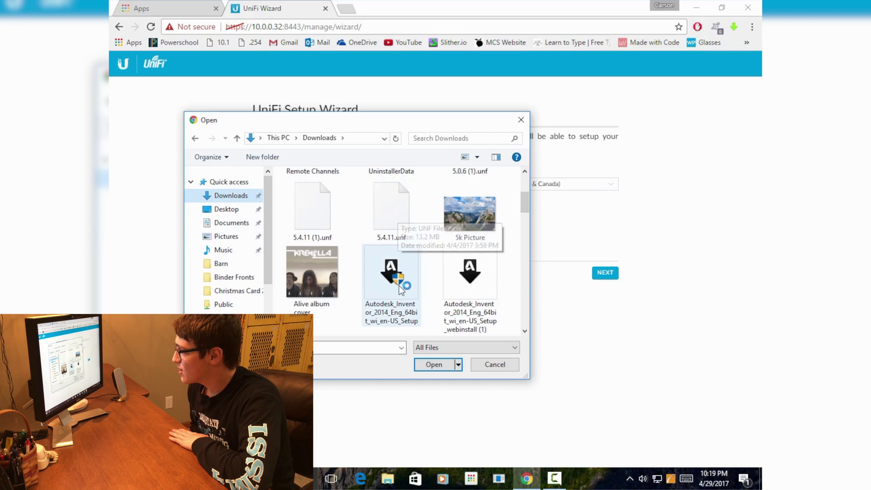
{"action": "left_click", "coordinate": [317, 212]}
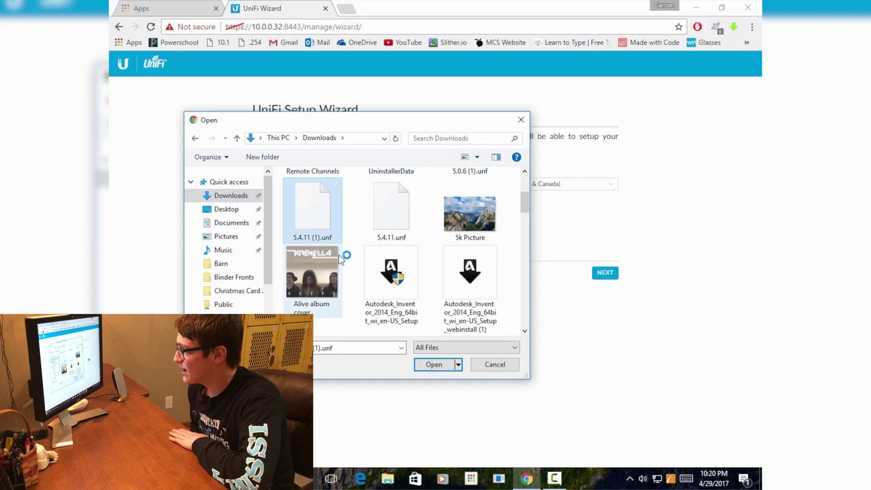
{"action": "left_click", "coordinate": [434, 368]}
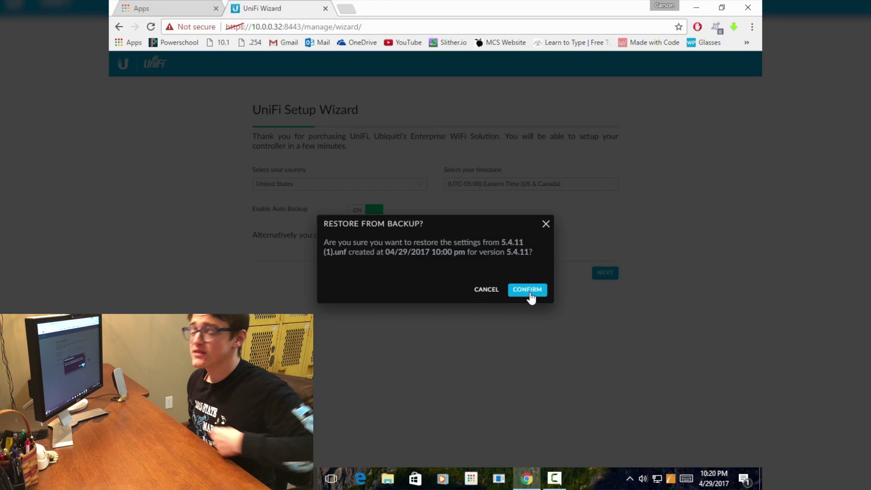
{"action": "left_click", "coordinate": [528, 290]}
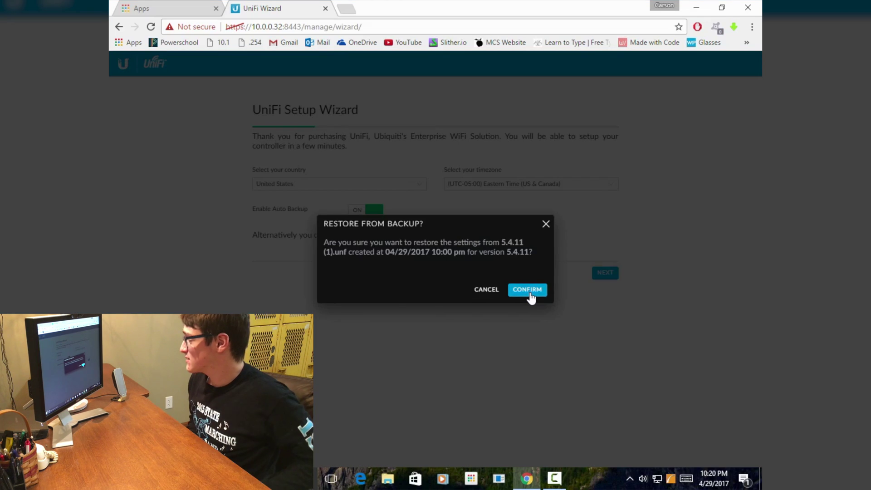
{"action": "left_click", "coordinate": [361, 16]}
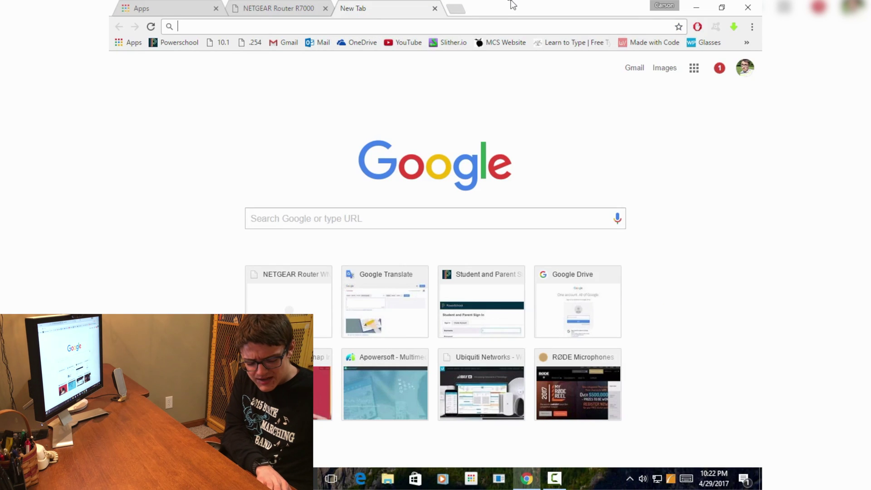
Load 10.0.0.32 and sign in to the controller as admin with the account password.
{"action": "type", "text": "10"}
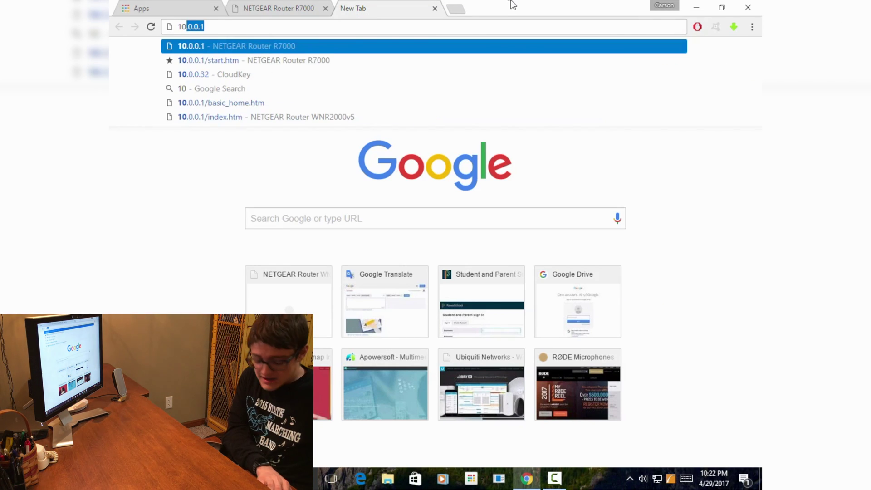
{"action": "type", "text": ".0.0.32"}
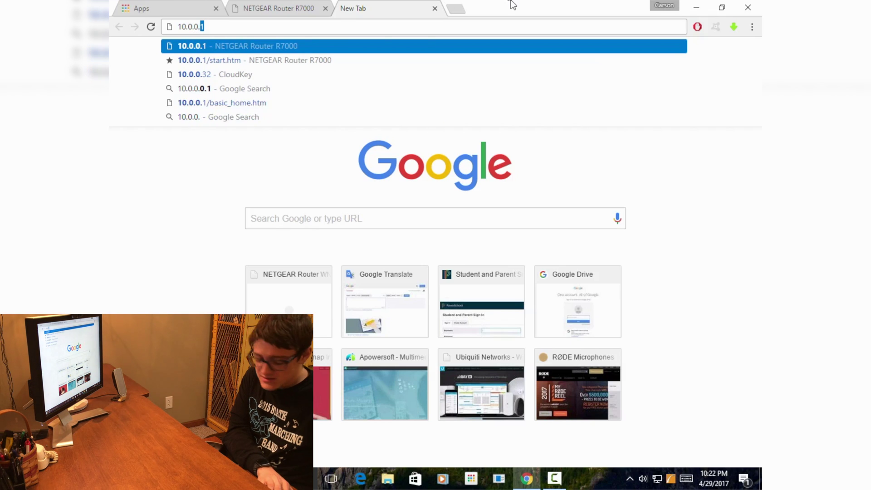
{"action": "key", "text": "Return"}
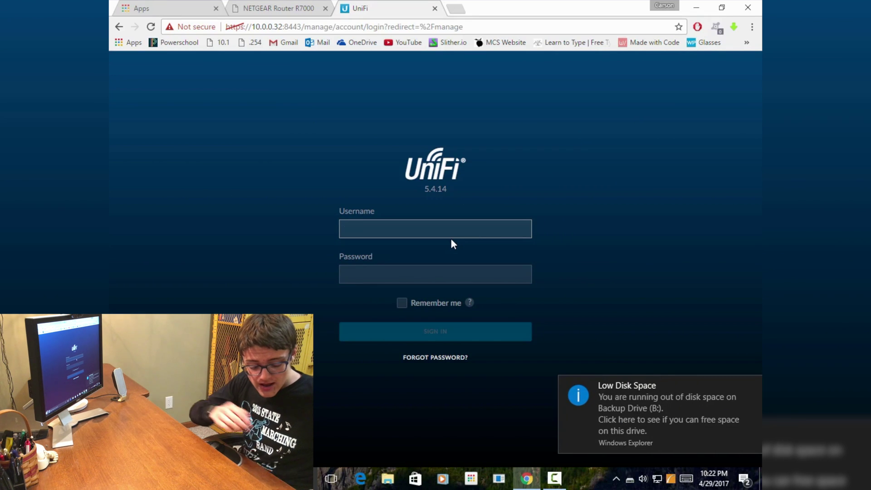
{"action": "type", "text": "admin"}
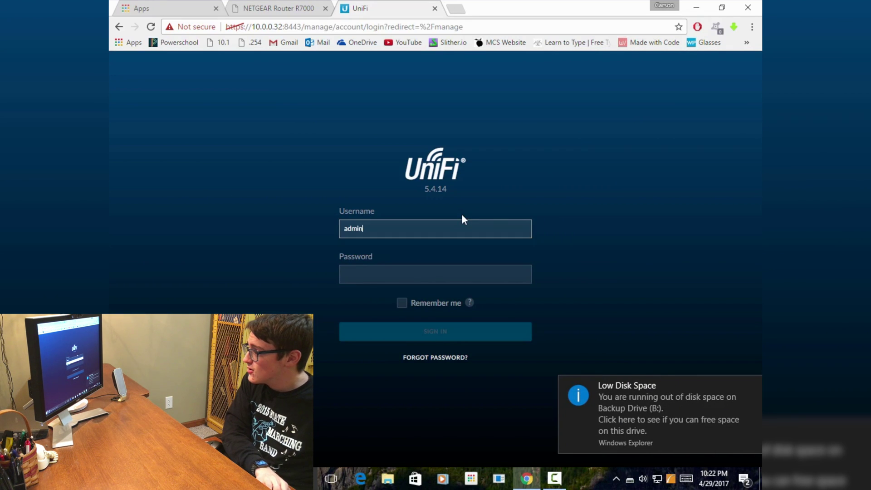
{"action": "key", "text": "Tab"}
{"action": "type", "text": "•••••"}
{"action": "key", "text": "Return"}
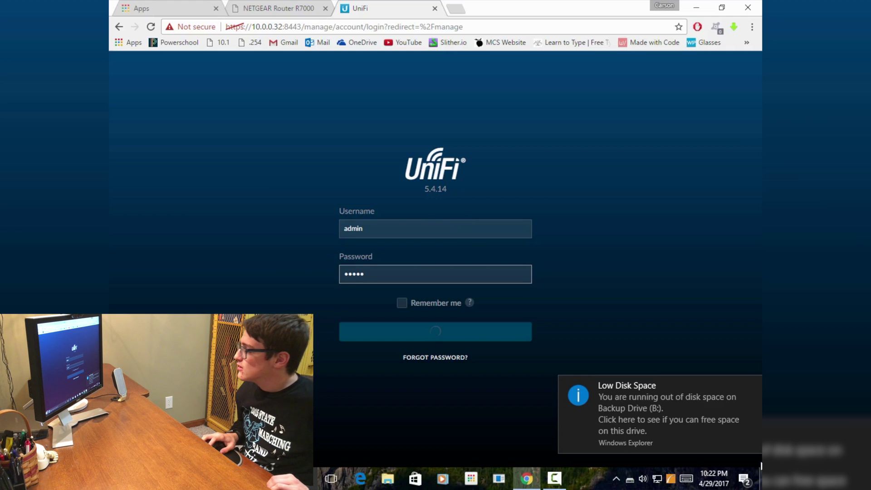
{"action": "mouse_move", "coordinate": [701, 131]}
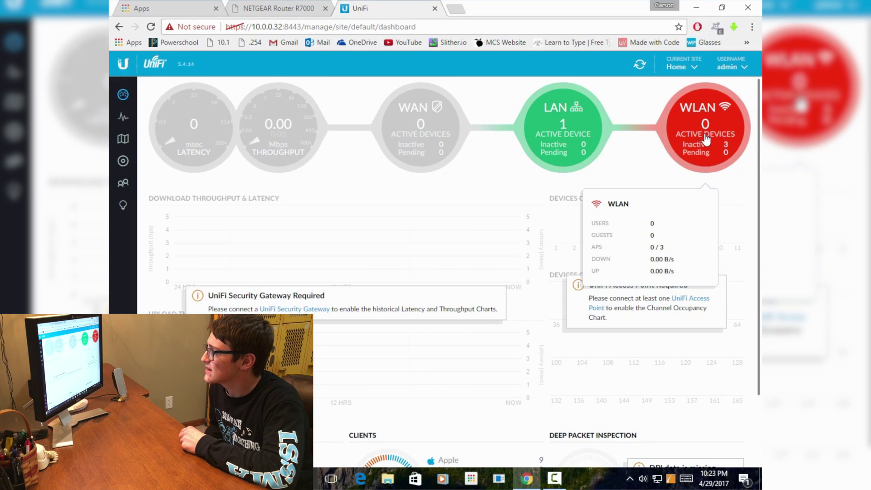
Review the three upgrading access points, check the PC's network status, and open a new tab.
{"action": "left_click", "coordinate": [653, 191]}
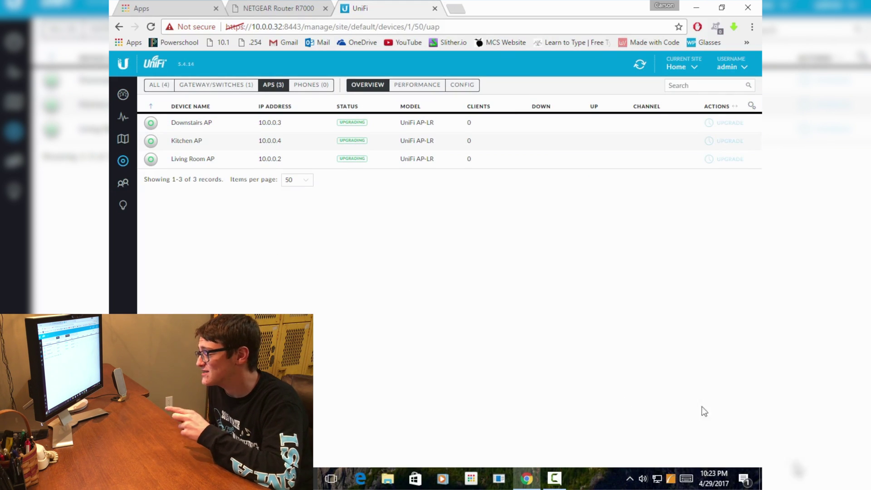
{"action": "left_click", "coordinate": [661, 486]}
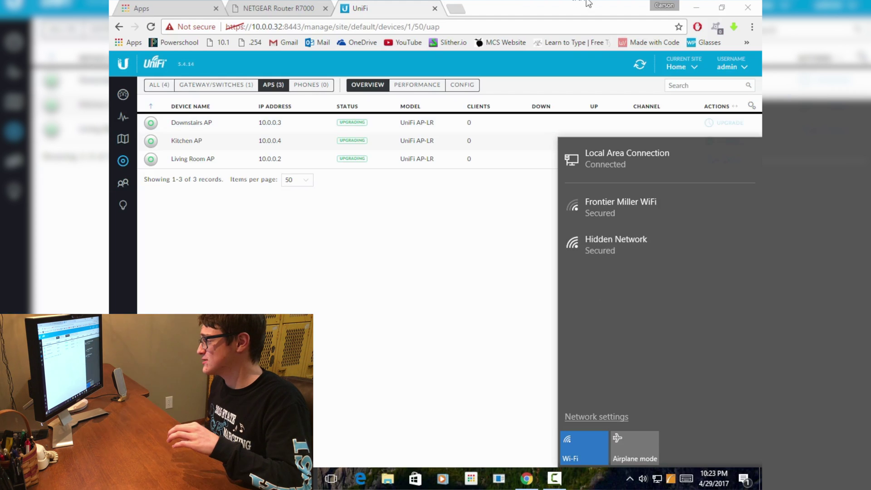
{"action": "left_click", "coordinate": [474, 267]}
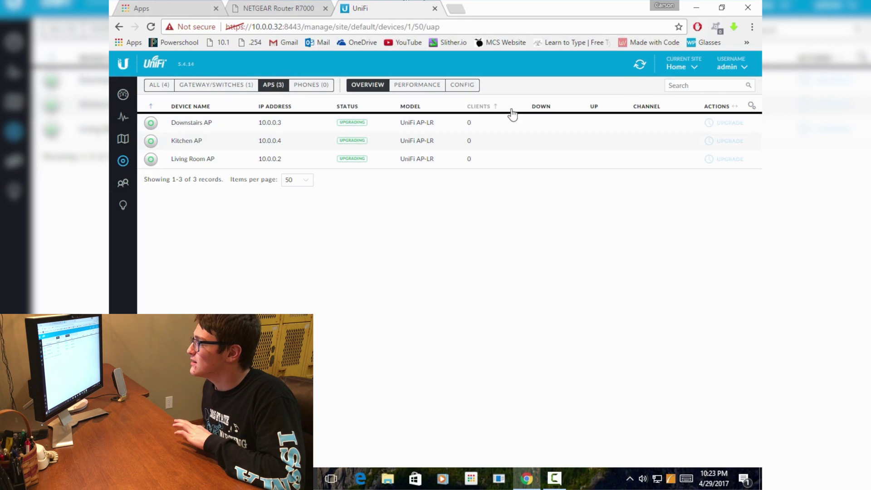
{"action": "key", "text": "ctrl+t"}
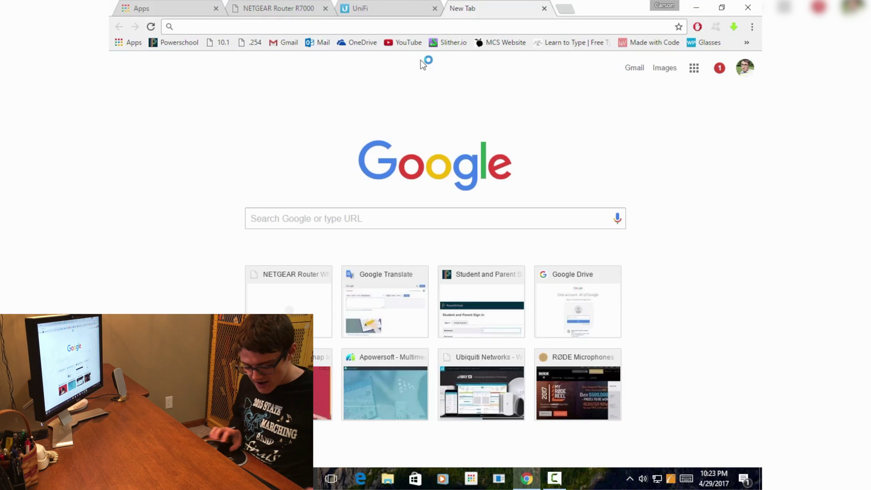
Load 10.0.0.32, go through the Cloud Key configuration login, and open its Configuration page.
{"action": "type", "text": "10.0.0.1"}
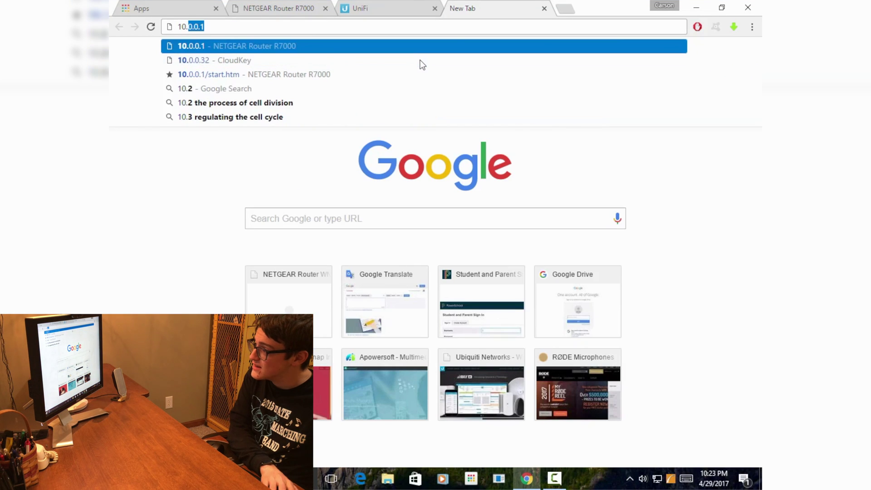
{"action": "type", "text": "32"}
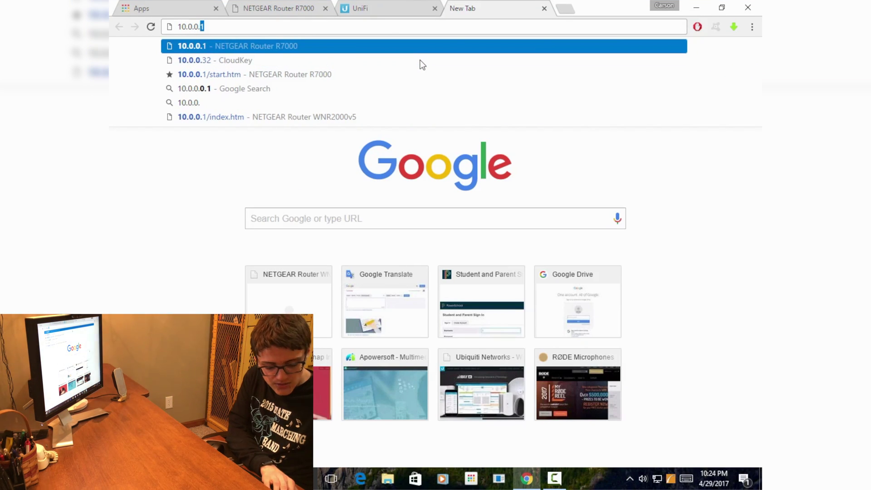
{"action": "key", "text": "Return"}
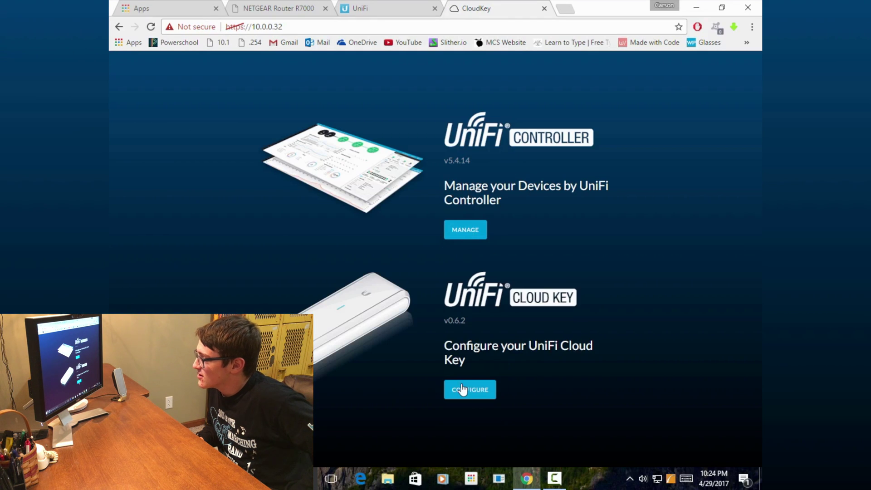
{"action": "left_click", "coordinate": [462, 389]}
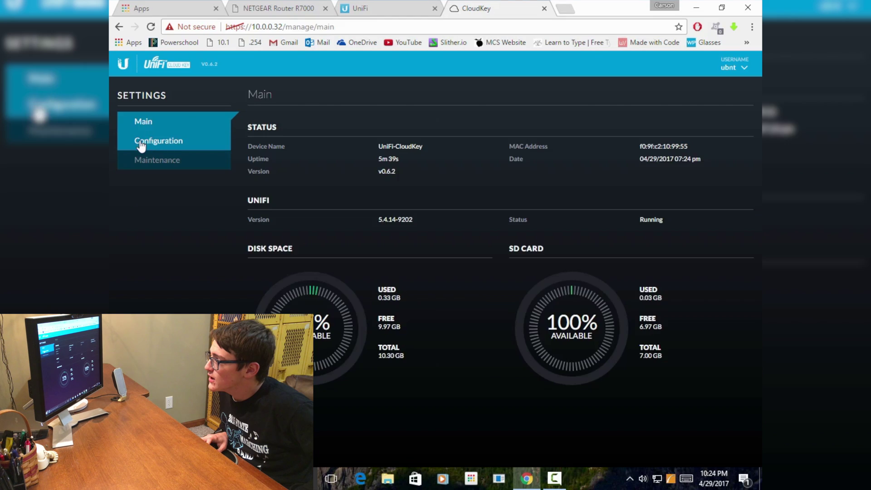
{"action": "left_click", "coordinate": [144, 141]}
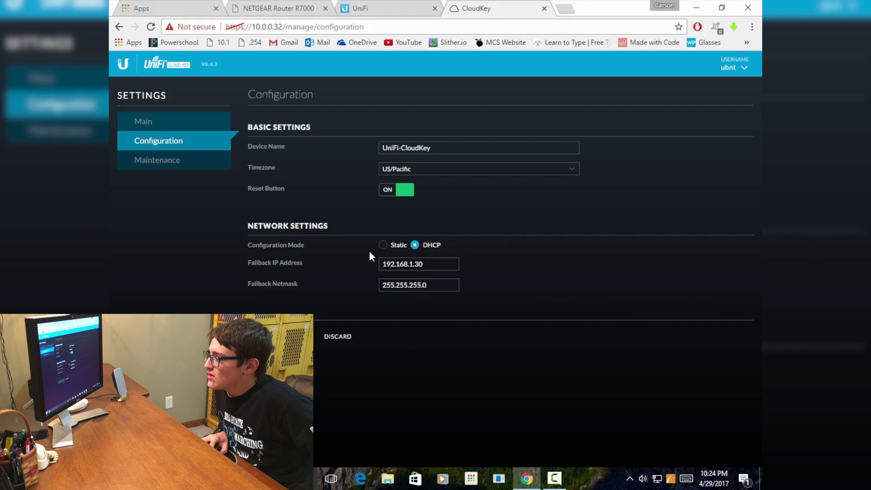
Switch the Cloud Key network mode from DHCP to Static with IP address 10.0.0.5.
{"action": "left_click", "coordinate": [383, 245]}
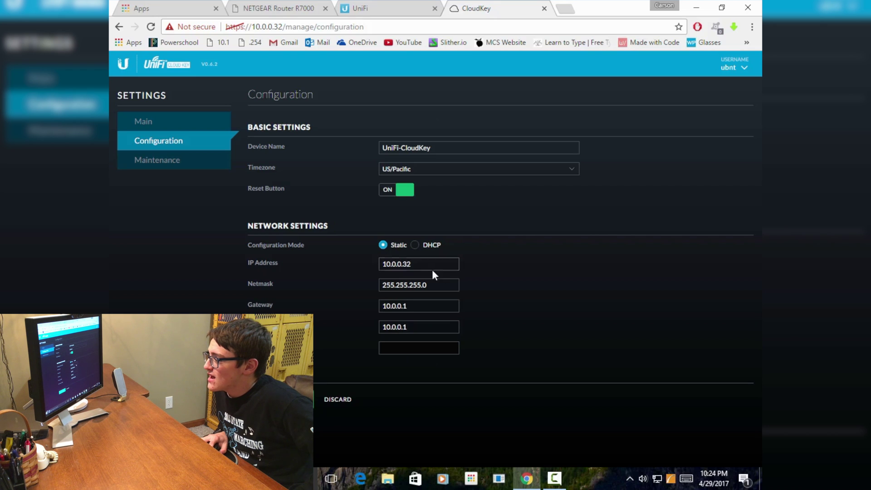
{"action": "key", "text": "BackSpace"}
{"action": "key", "text": "BackSpace"}
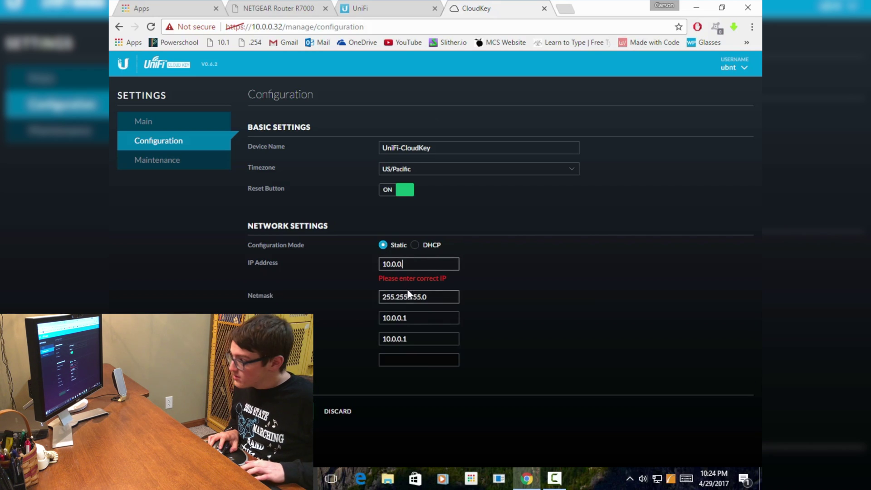
{"action": "type", "text": "5:844"}
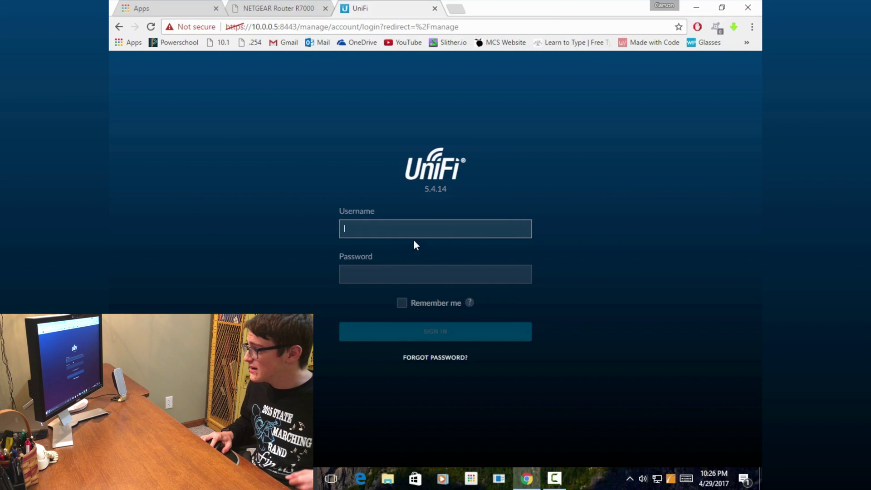
Sign in as admin at 10.0.0.5 and open the access point list under Devices.
{"action": "type", "text": "admin"}
{"action": "key", "text": "Tab"}
{"action": "type", "text": "admin"}
{"action": "key", "text": "Return"}
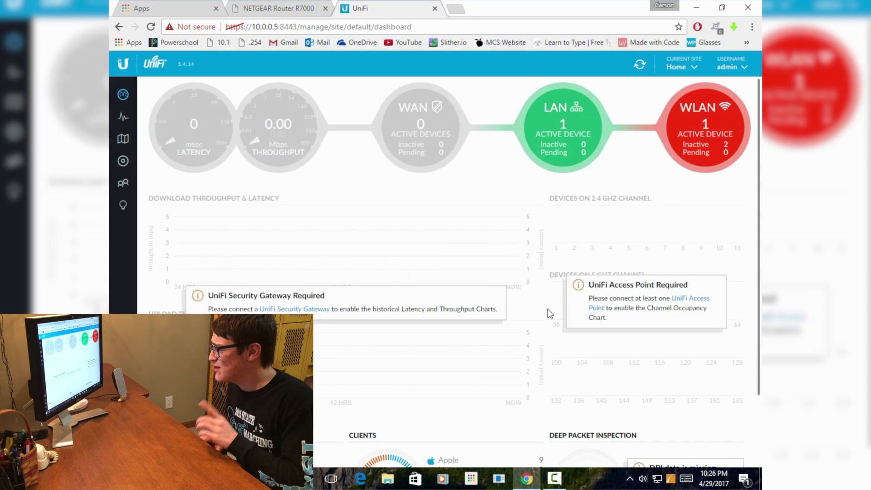
{"action": "mouse_move", "coordinate": [709, 151]}
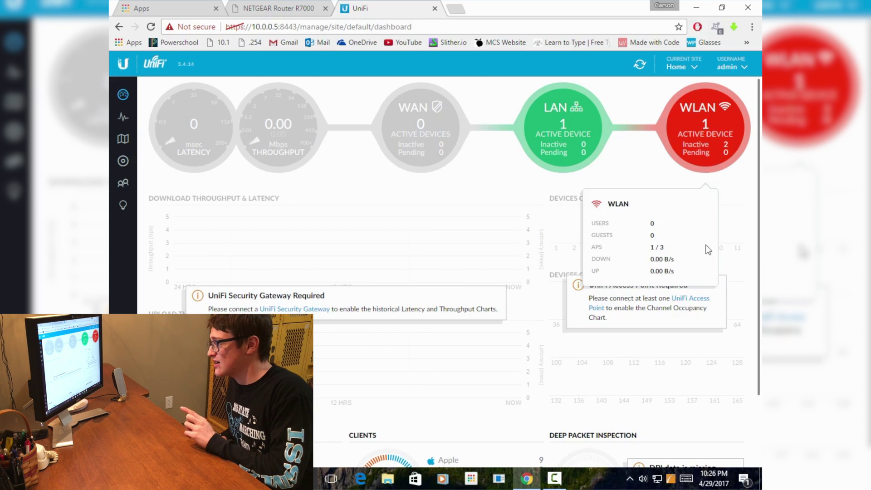
{"action": "left_click", "coordinate": [725, 127]}
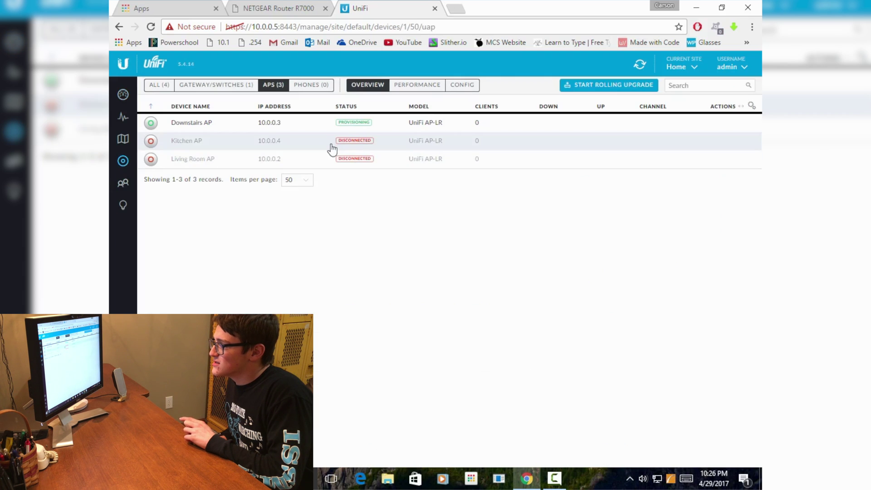